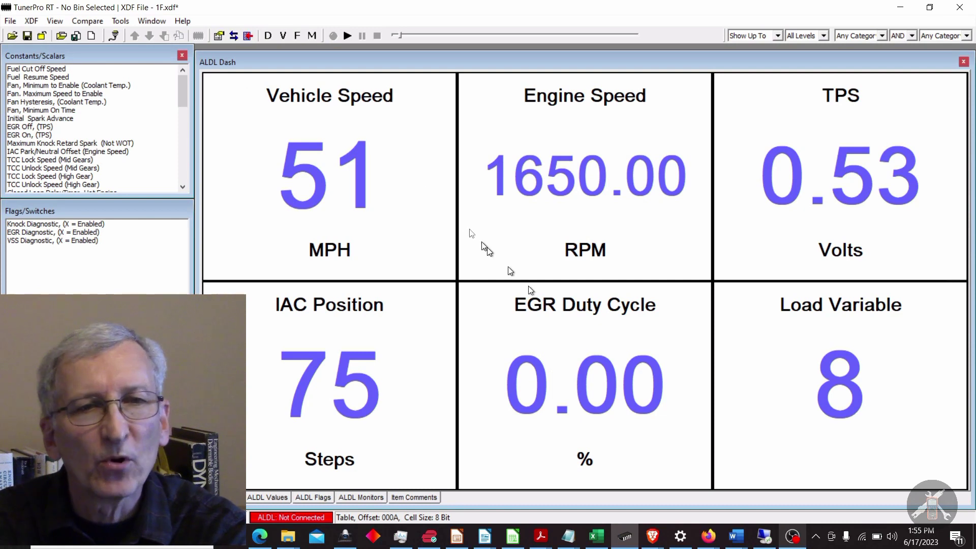
Step: Open the ALDL data logging setup, review the datastream definition and log session settings, and close it
{"action": "left_click", "coordinate": [121, 19]}
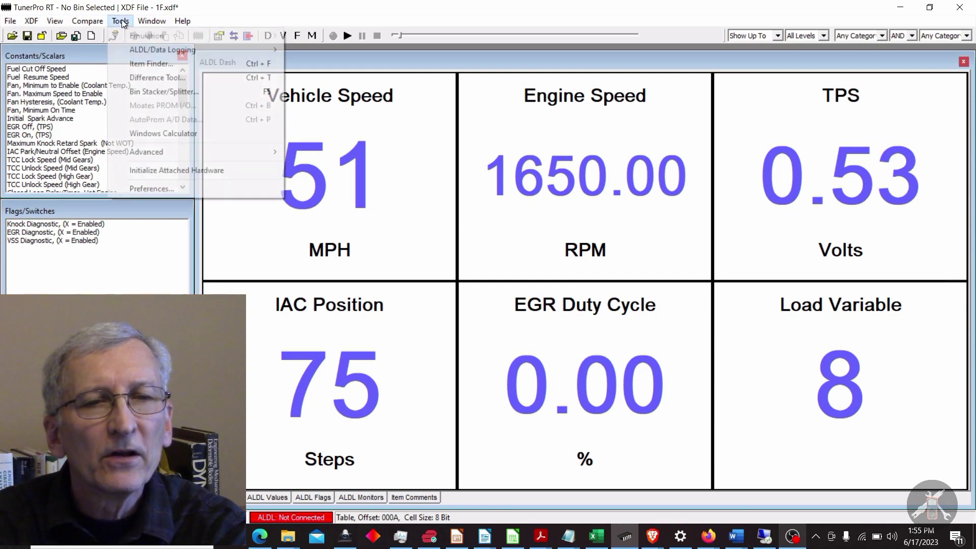
{"action": "mouse_move", "coordinate": [126, 49]}
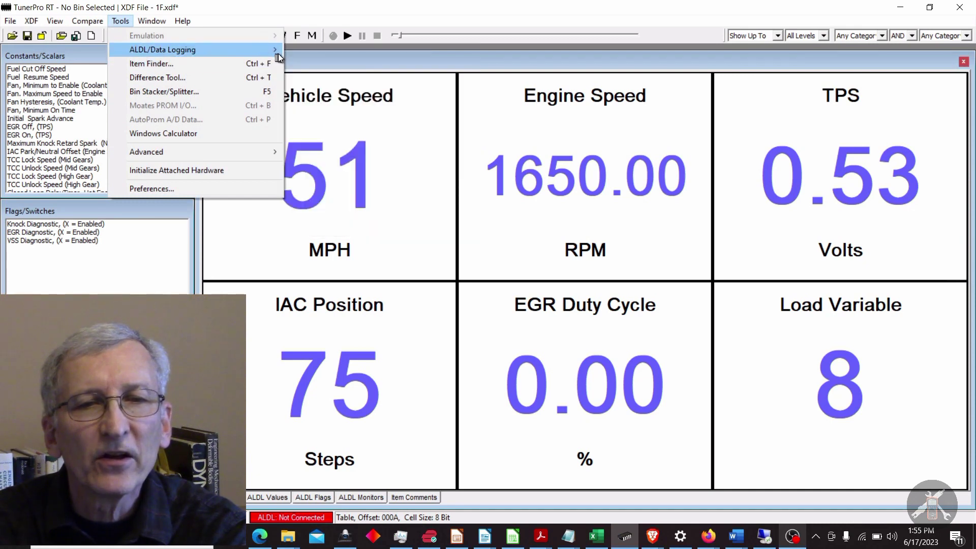
{"action": "left_click", "coordinate": [308, 53]}
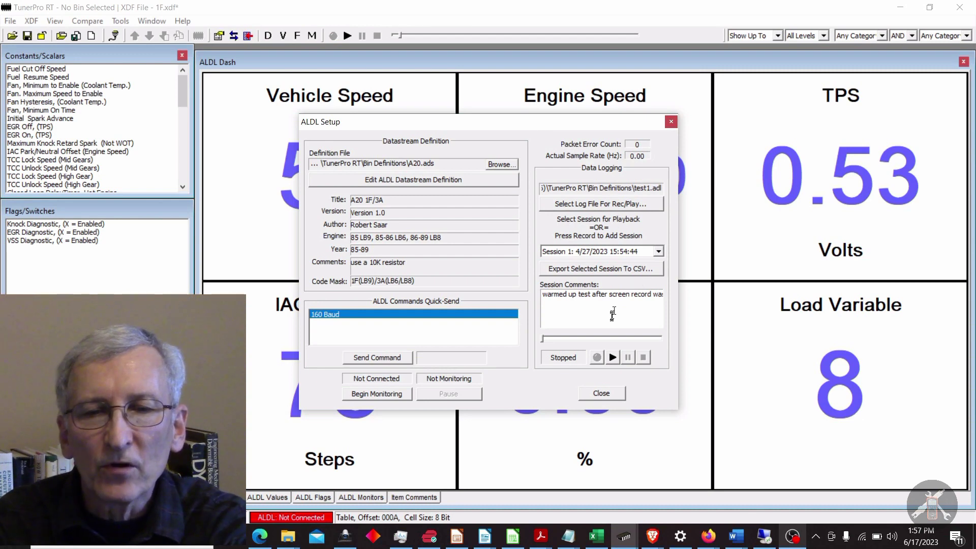
{"action": "left_click", "coordinate": [606, 393]}
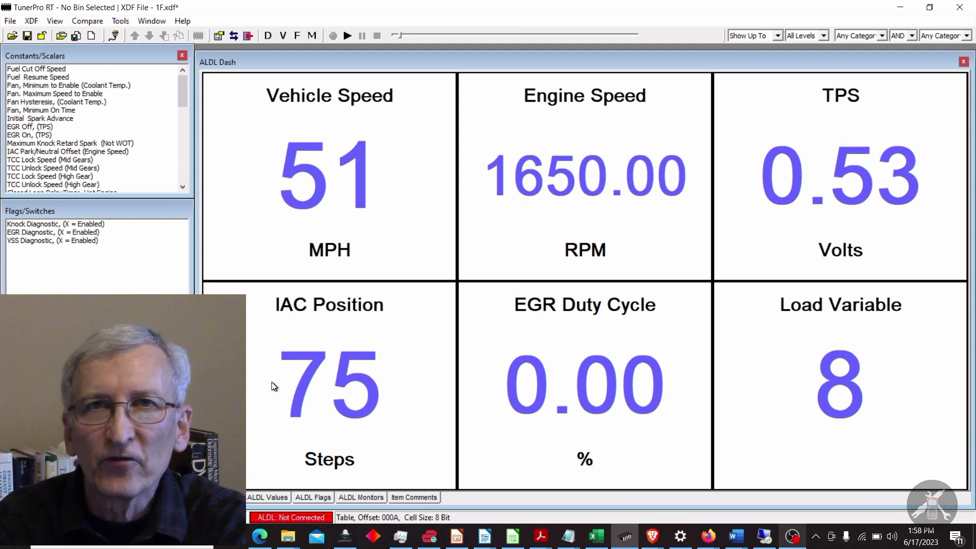
Step: Switch the dash's Vehicle Speed gauge to MAT in F and set it back to Vehicle Speed
{"action": "right_click", "coordinate": [252, 236]}
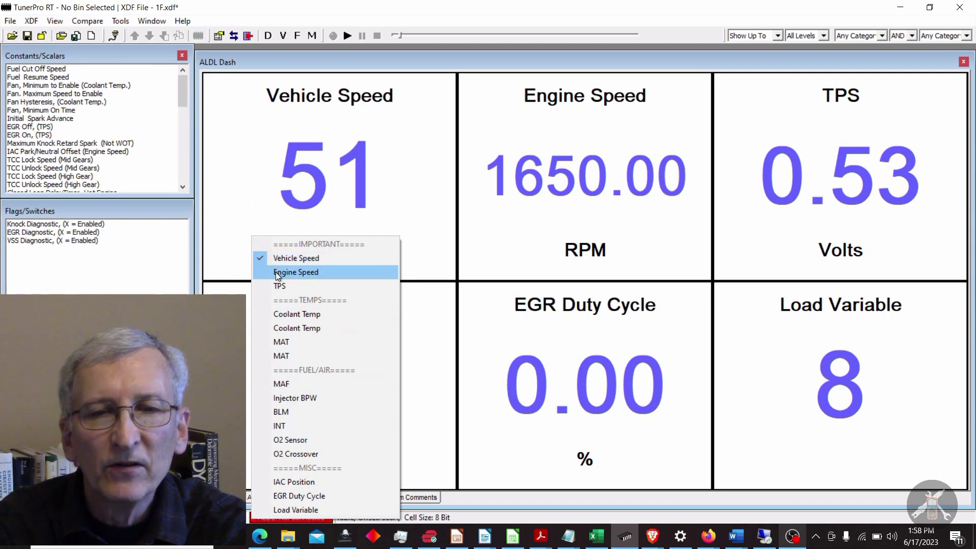
{"action": "left_click", "coordinate": [285, 340]}
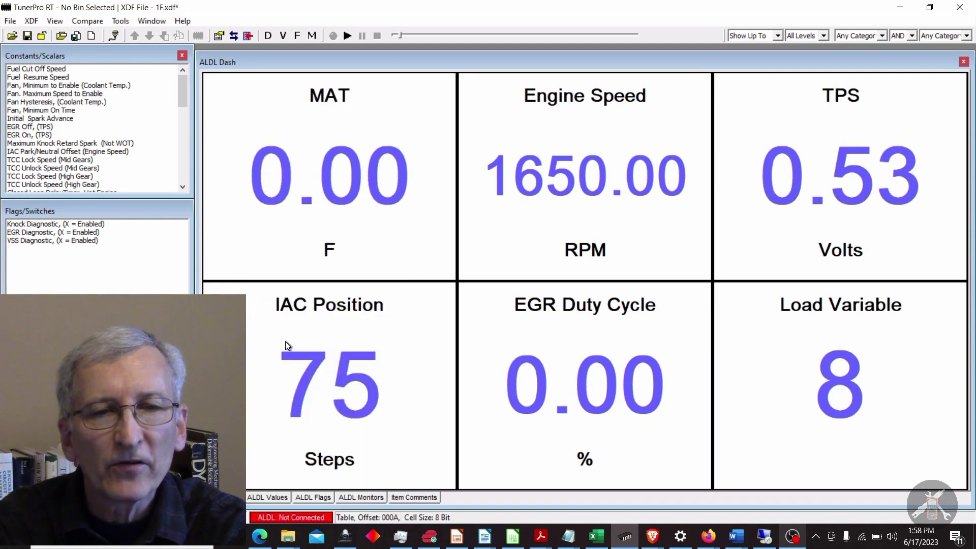
{"action": "right_click", "coordinate": [255, 231]}
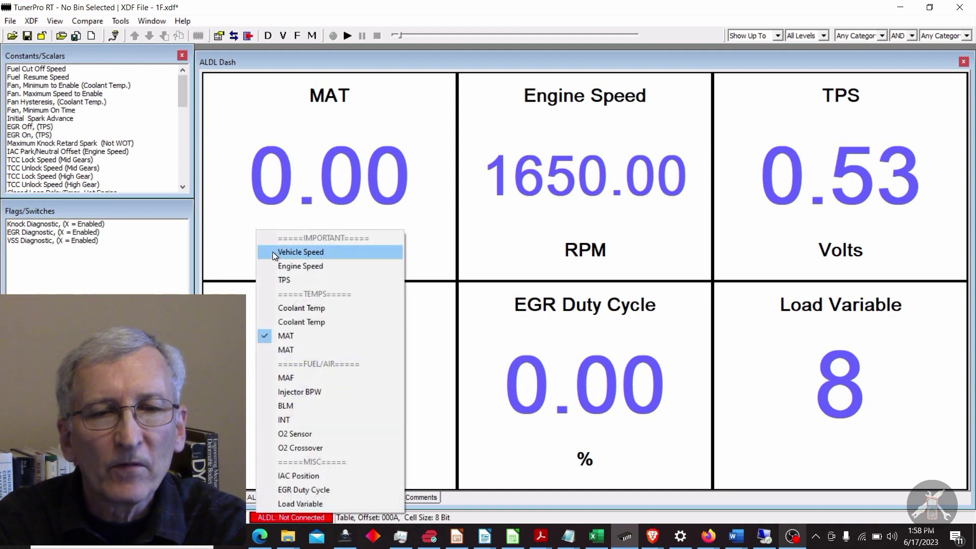
{"action": "left_click", "coordinate": [273, 253]}
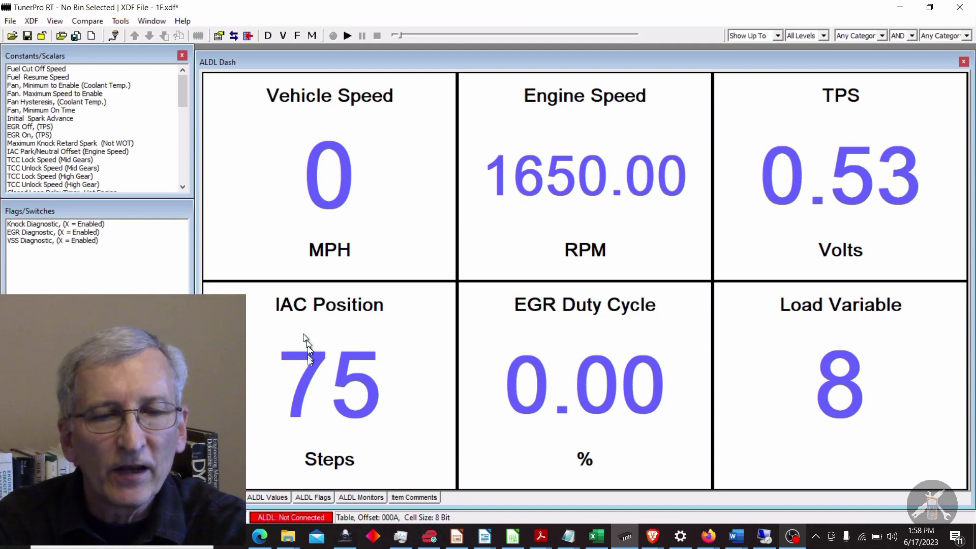
Step: Review the ALDL values and flags lists, and pause the log playback on the ALDL monitors
{"action": "left_click", "coordinate": [267, 497]}
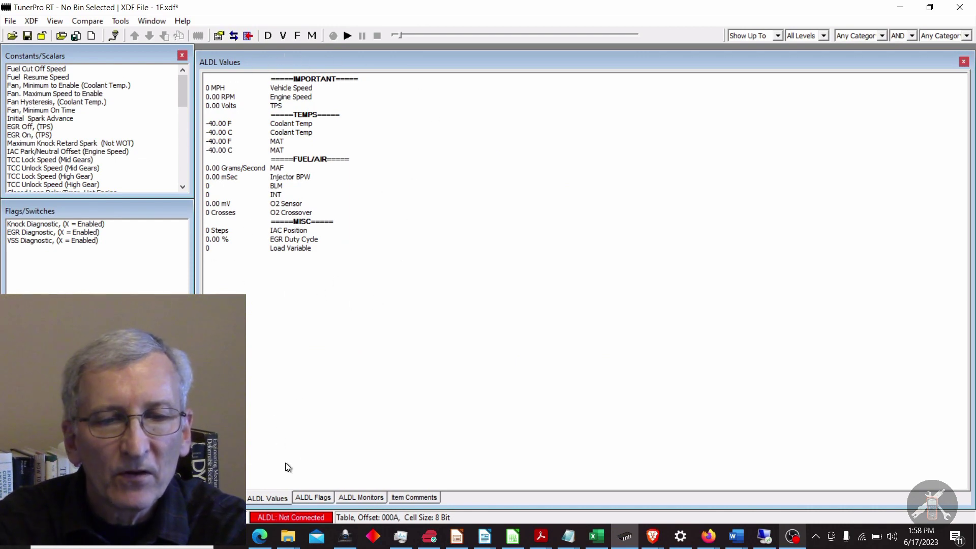
{"action": "left_click", "coordinate": [324, 496]}
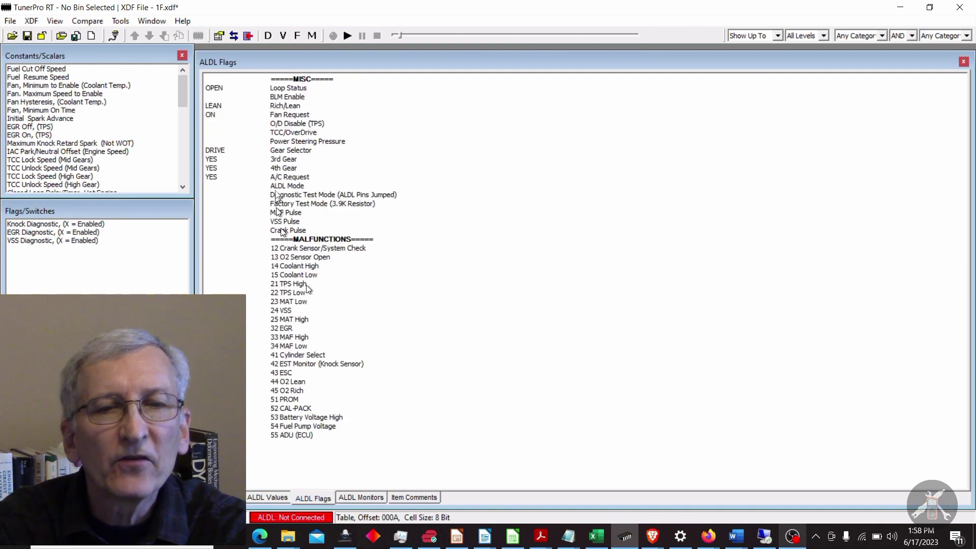
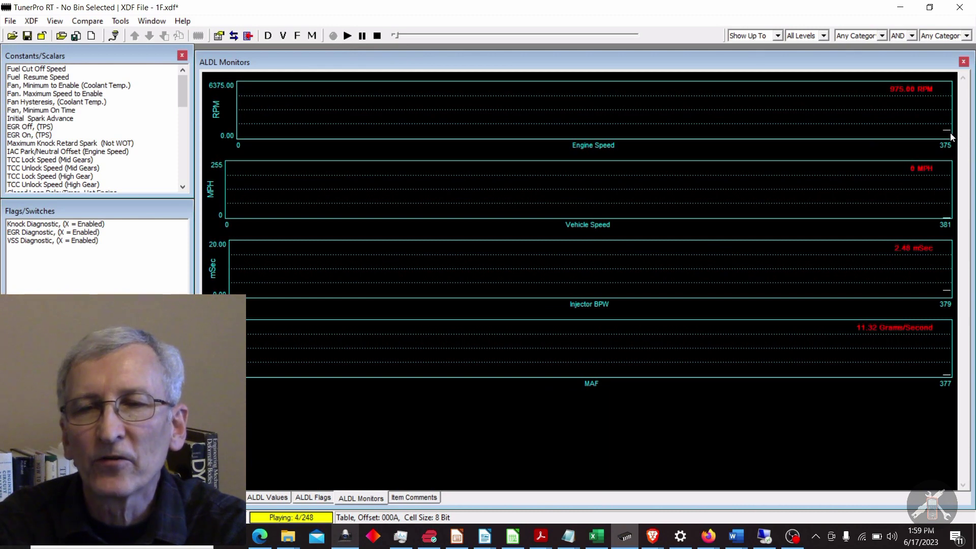
{"action": "left_click", "coordinate": [362, 36]}
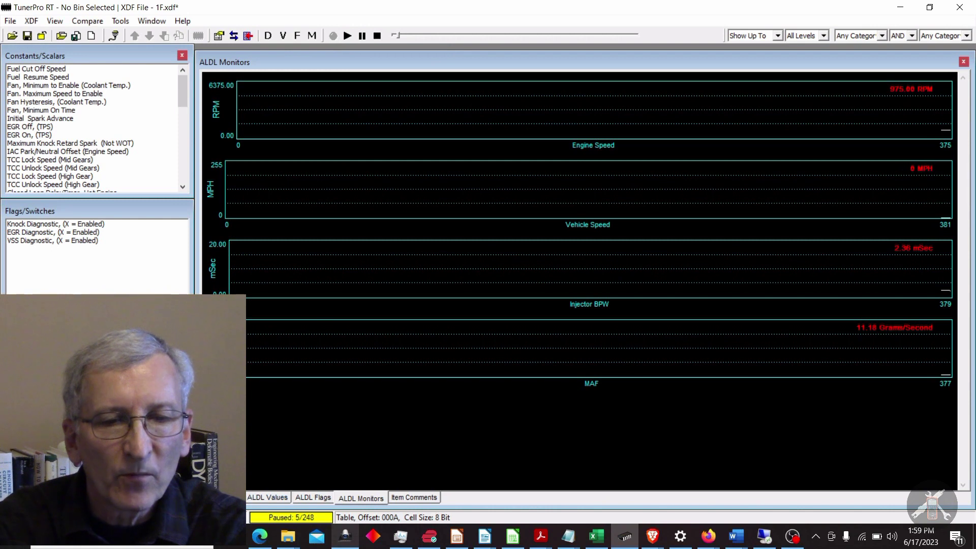
Step: Resume the log playback on the ALDL dash and move it forward to about a quarter of the session
{"action": "left_click", "coordinate": [228, 498]}
{"action": "left_click", "coordinate": [345, 38]}
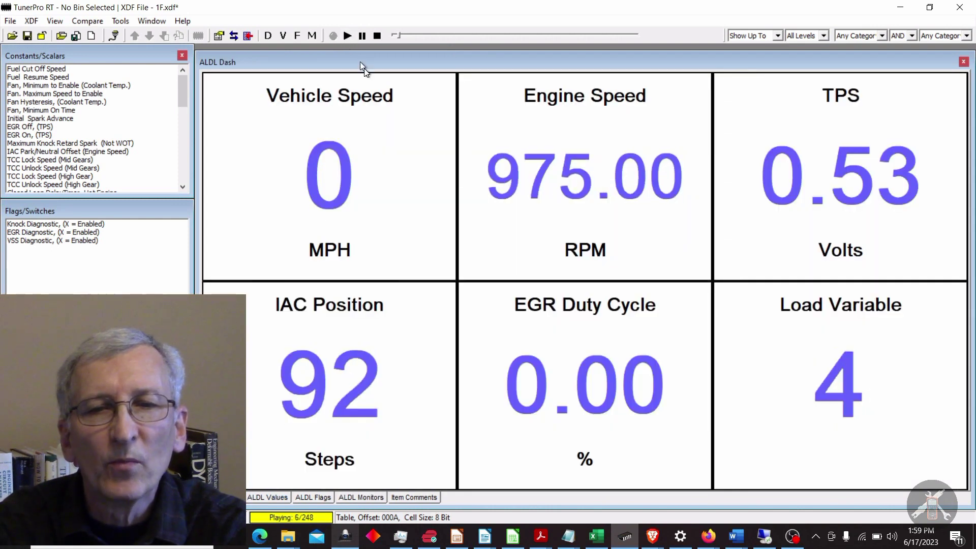
{"action": "left_click", "coordinate": [402, 38]}
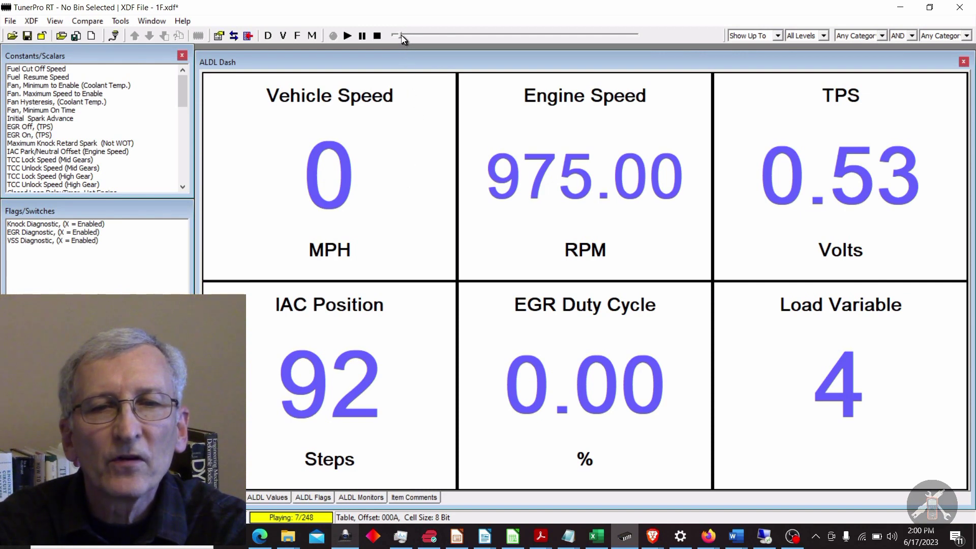
{"action": "left_click_drag", "start_coordinate": [402, 37], "coordinate": [425, 45]}
{"action": "left_click", "coordinate": [347, 39]}
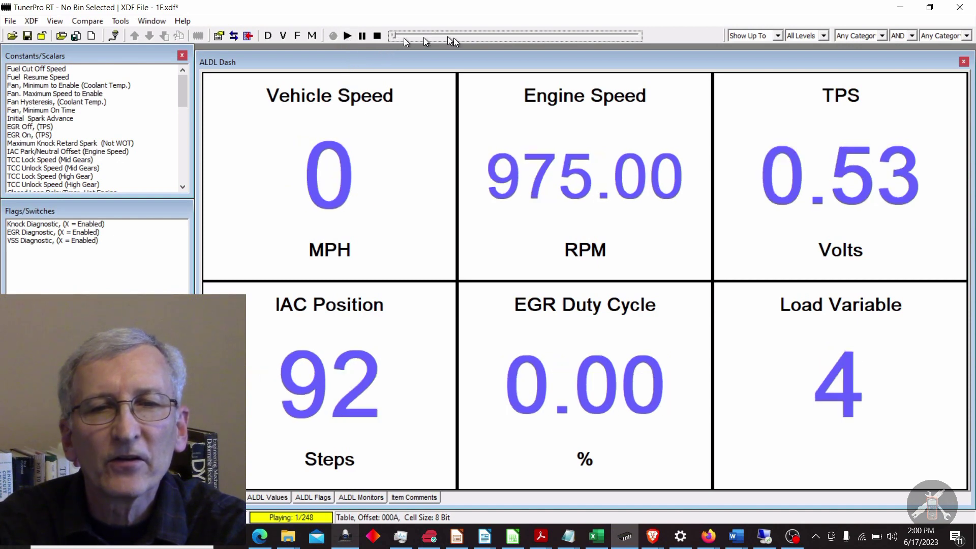
{"action": "left_click_drag", "start_coordinate": [396, 38], "coordinate": [447, 36]}
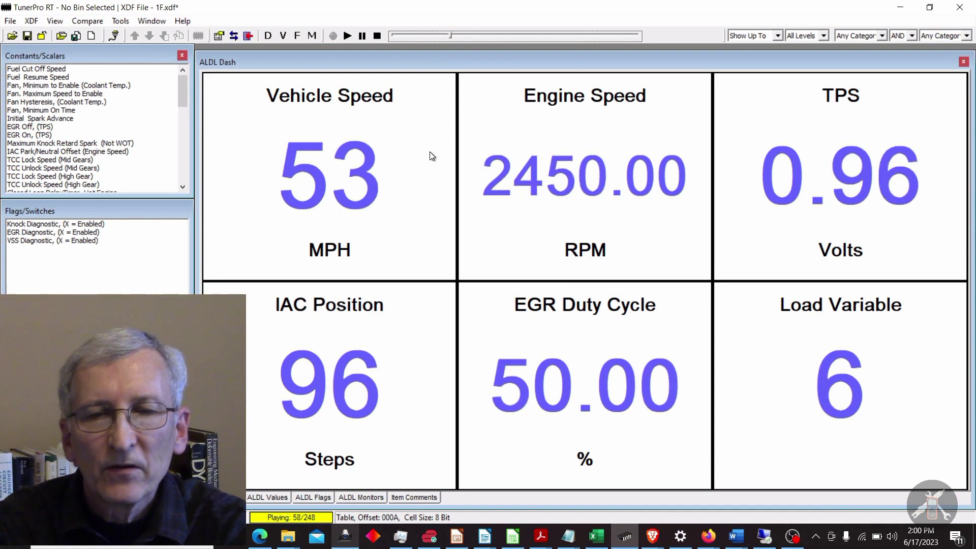
Step: Check the playback readings in the ALDL values list and return to the ALDL dash
{"action": "left_click", "coordinate": [267, 497]}
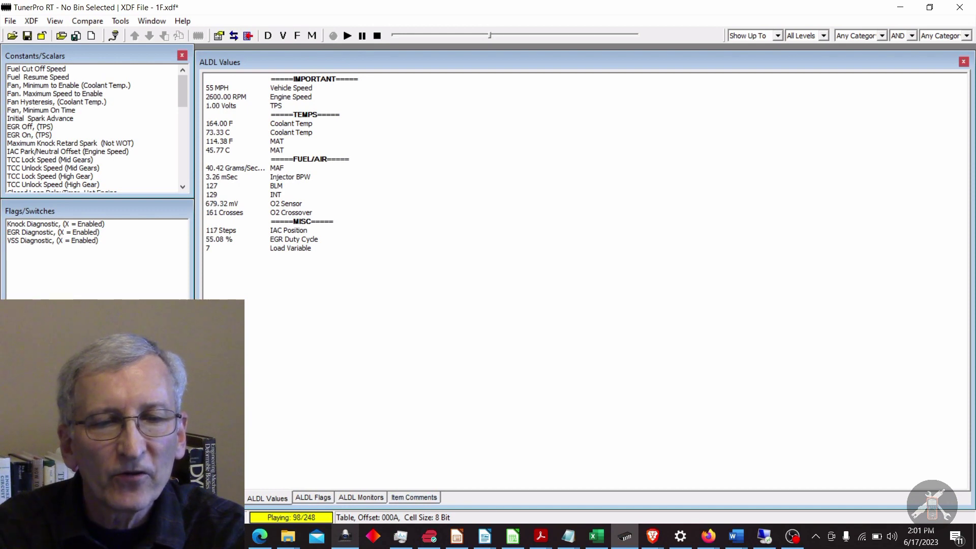
{"action": "left_click", "coordinate": [232, 497]}
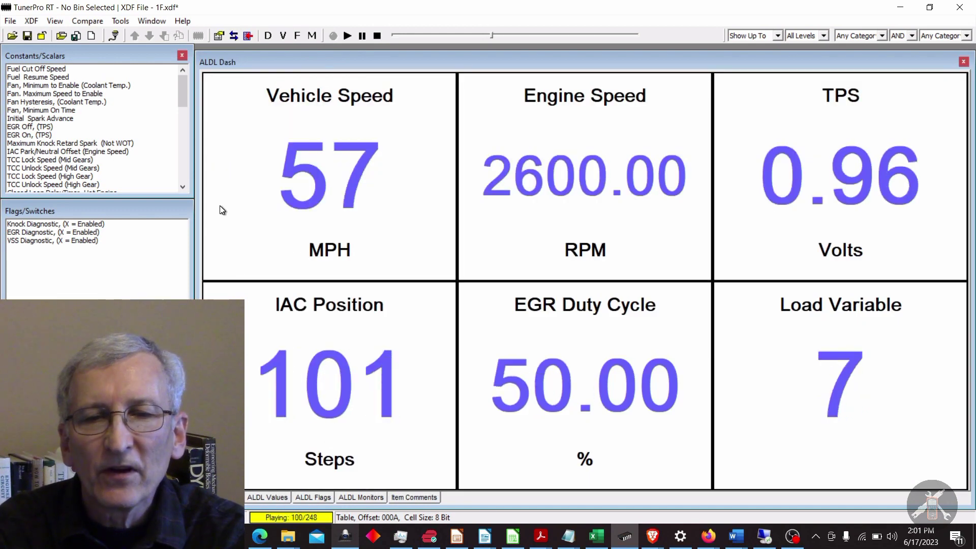
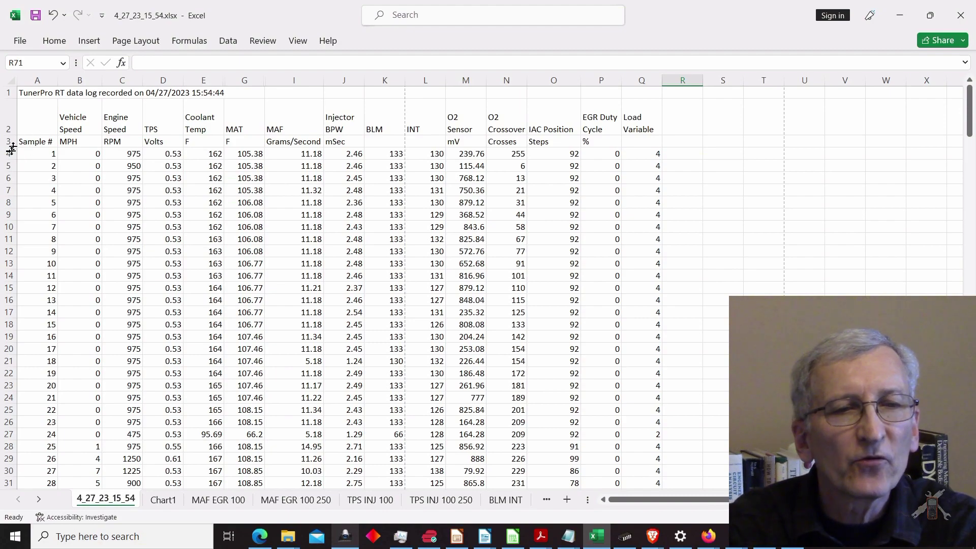
Step: In Excel, look through the exported log in 4_27_23_15_54.xlsx from the first sample to the last and back
{"action": "scroll", "coordinate": [20, 212], "scroll_direction": "down", "scroll_amount": 9}
{"action": "scroll", "coordinate": [20, 211], "scroll_direction": "down", "scroll_amount": 20}
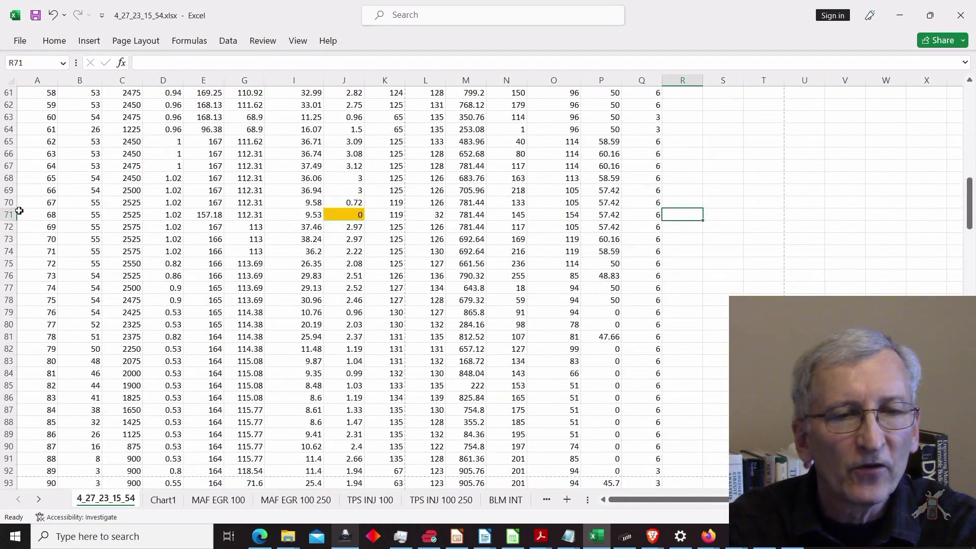
{"action": "scroll", "coordinate": [18, 213], "scroll_direction": "down", "scroll_amount": 20}
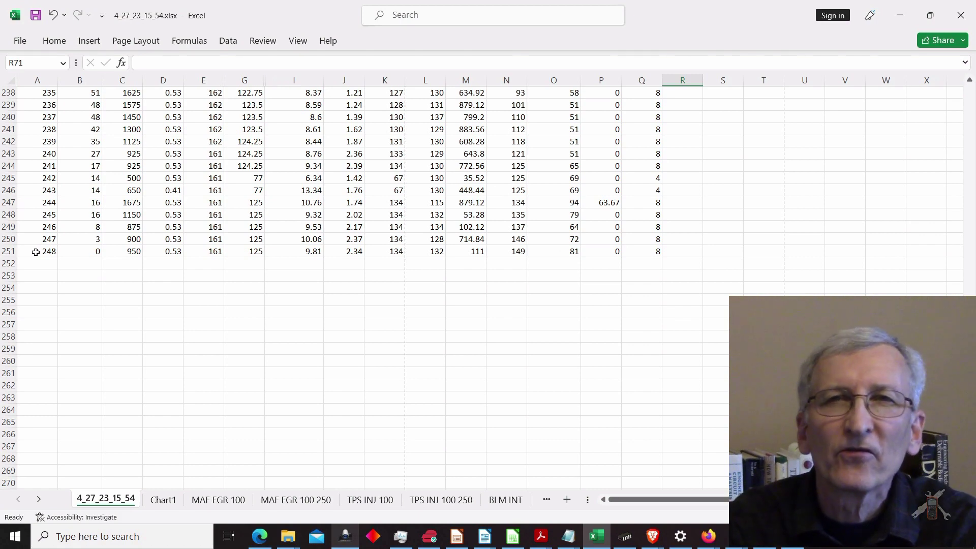
{"action": "scroll", "coordinate": [35, 252], "scroll_direction": "up", "scroll_amount": 10}
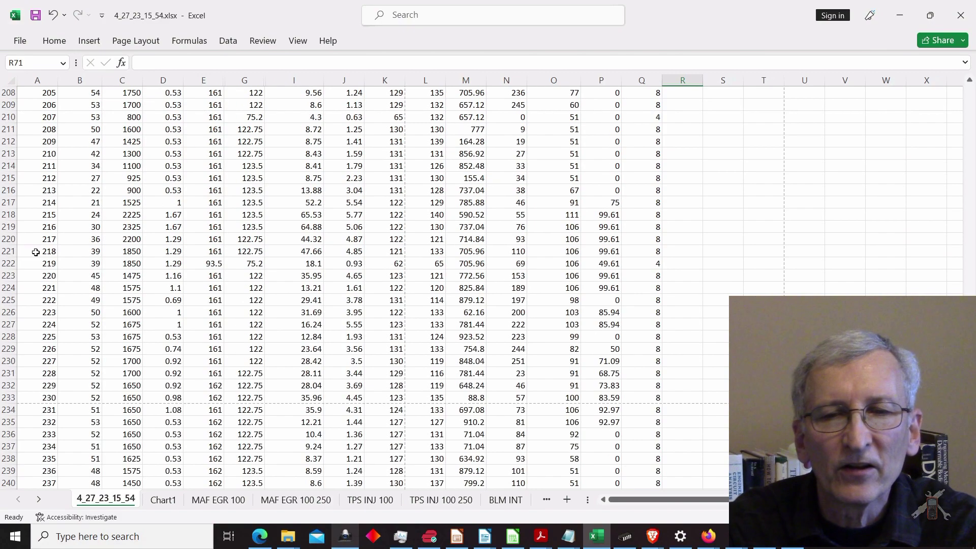
{"action": "scroll", "coordinate": [35, 252], "scroll_direction": "up", "scroll_amount": 20}
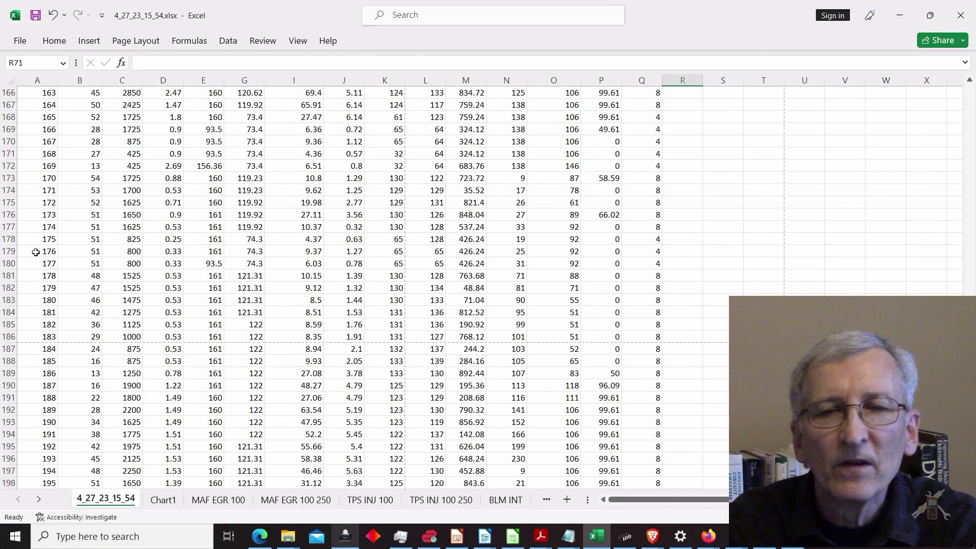
{"action": "scroll", "coordinate": [35, 252], "scroll_direction": "up", "scroll_amount": 8}
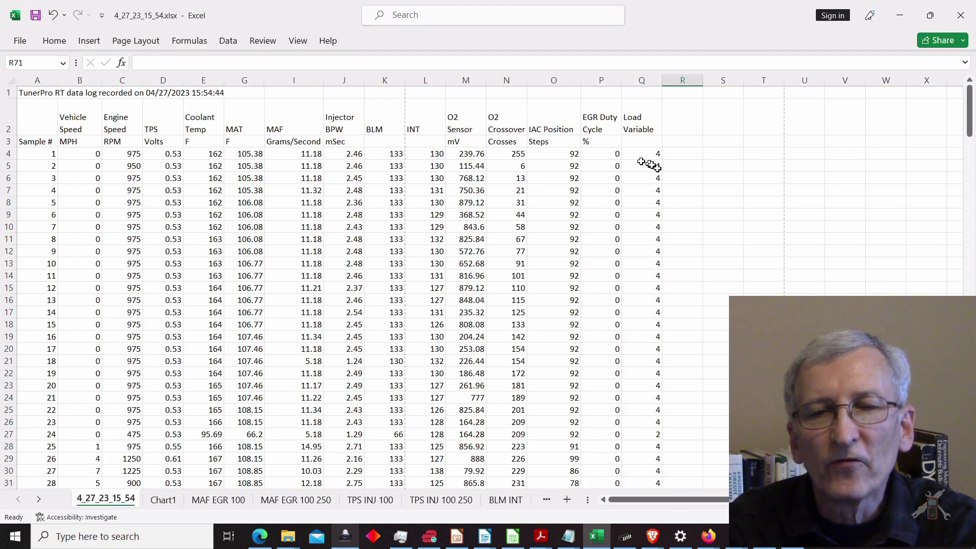
Step: Examine how the Load Variable column changes over all logged samples and return to the start of the sheet
{"action": "scroll", "coordinate": [647, 215], "scroll_direction": "down", "scroll_amount": 1}
{"action": "scroll", "coordinate": [646, 215], "scroll_direction": "down", "scroll_amount": 20}
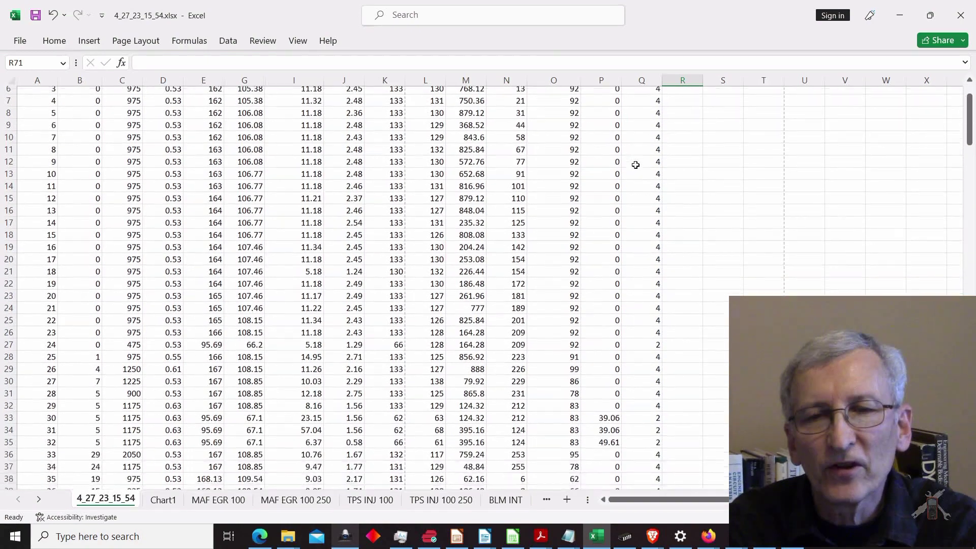
{"action": "scroll", "coordinate": [648, 199], "scroll_direction": "down", "scroll_amount": 20}
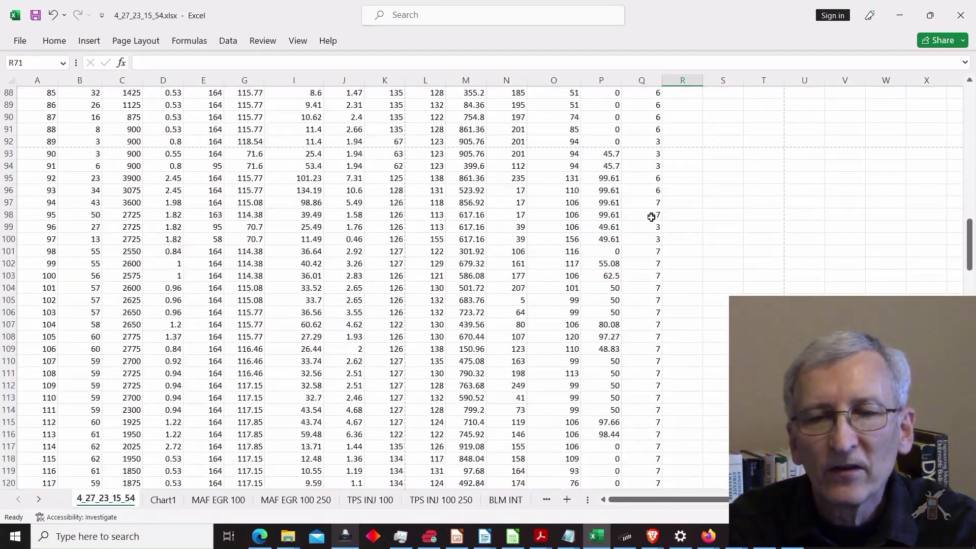
{"action": "scroll", "coordinate": [652, 226], "scroll_direction": "down", "scroll_amount": 11}
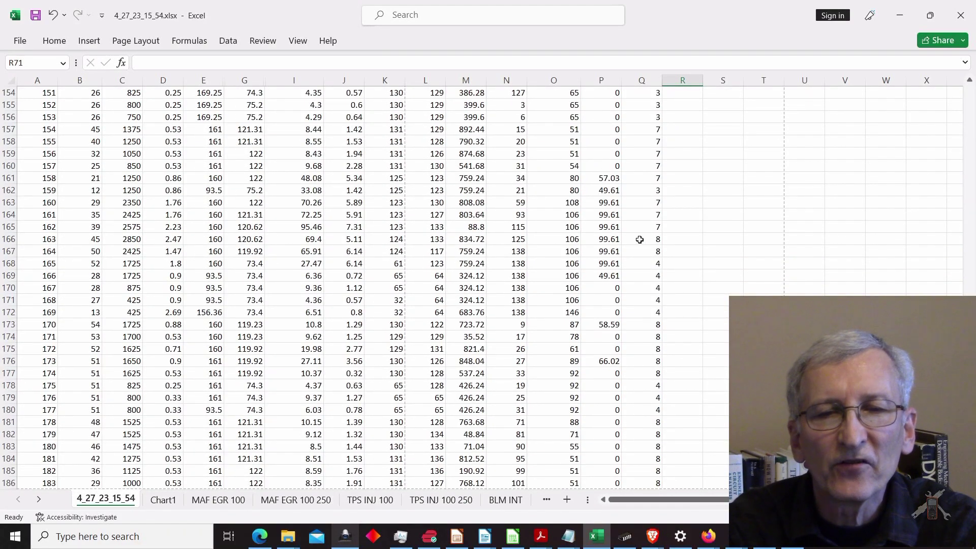
{"action": "scroll", "coordinate": [639, 239], "scroll_direction": "down", "scroll_amount": 8}
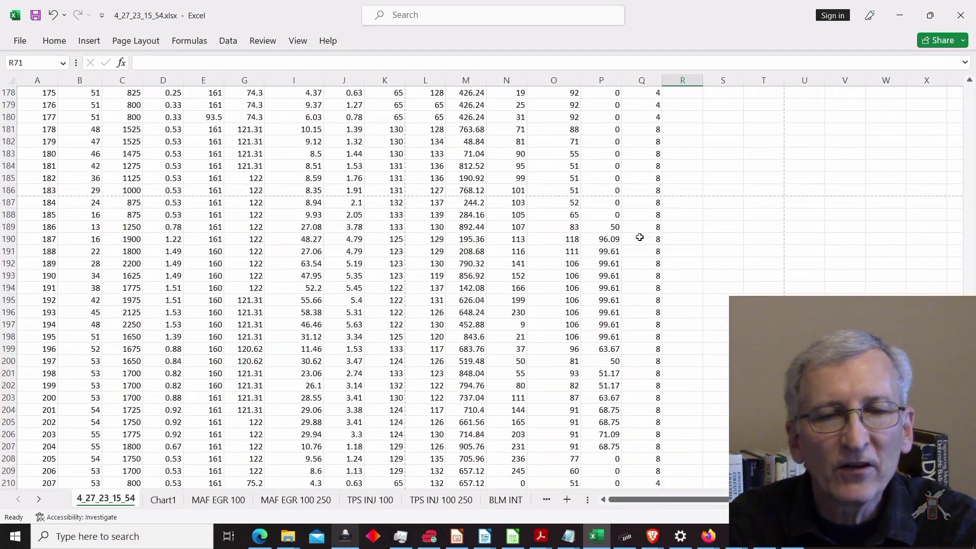
{"action": "scroll", "coordinate": [640, 238], "scroll_direction": "down", "scroll_amount": 16}
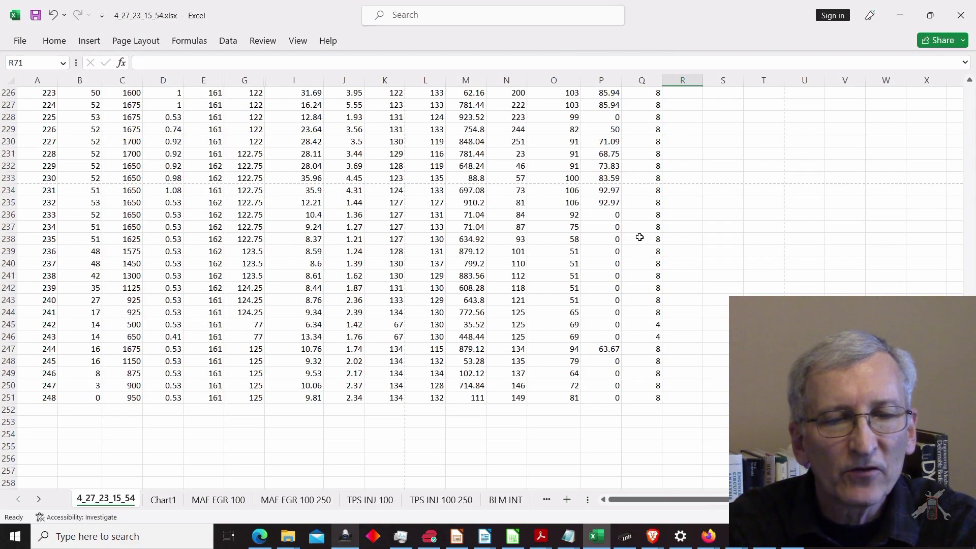
{"action": "scroll", "coordinate": [640, 238], "scroll_direction": "up", "scroll_amount": 20}
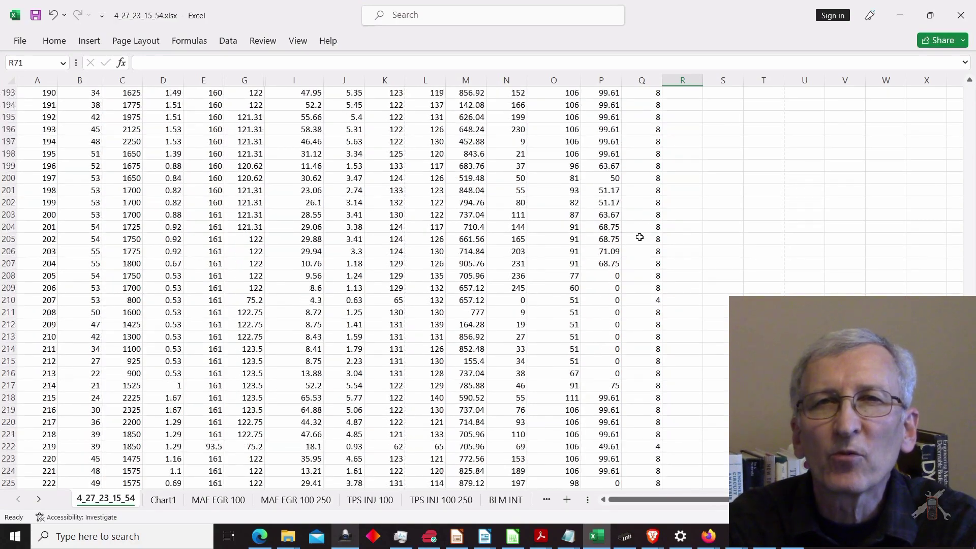
{"action": "scroll", "coordinate": [639, 237], "scroll_direction": "up", "scroll_amount": 20}
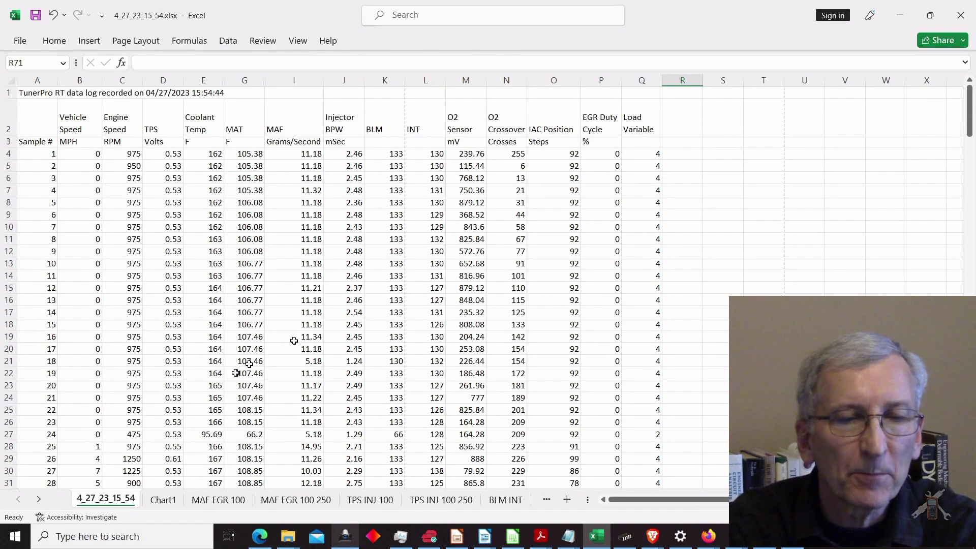
Step: View the road data charts on the Chart1, MAF EGR 100 and MAF EGR 100 250 sheets
{"action": "left_click", "coordinate": [163, 500]}
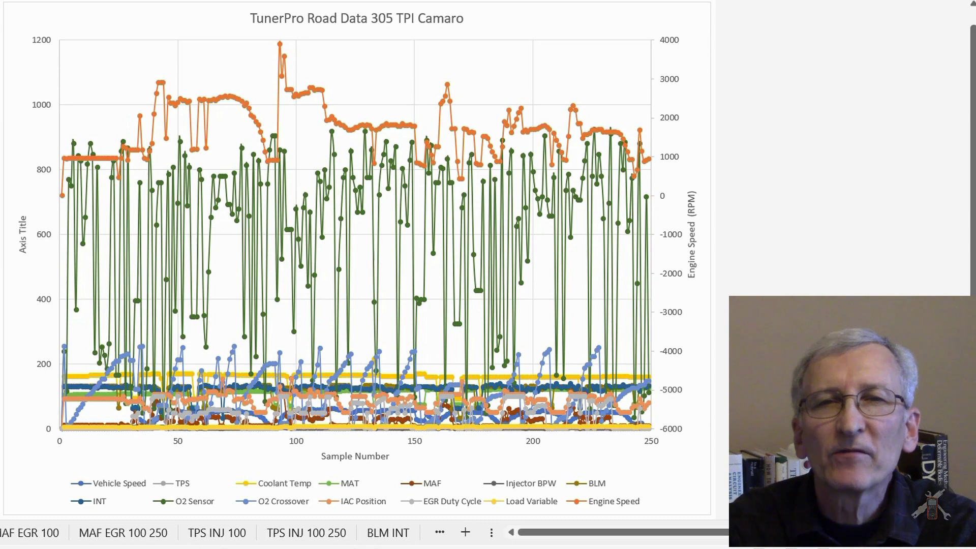
{"action": "left_click", "coordinate": [2, 539]}
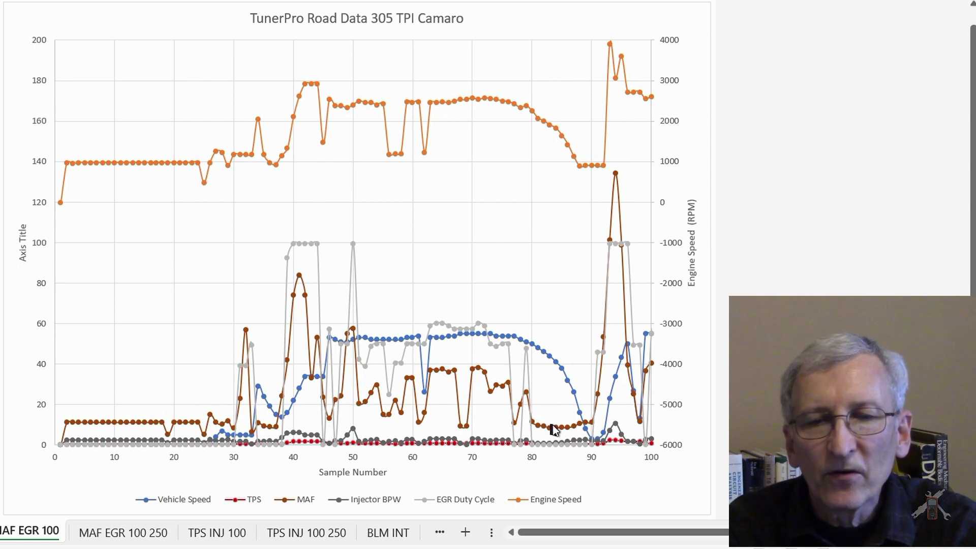
{"action": "mouse_move", "coordinate": [605, 445]}
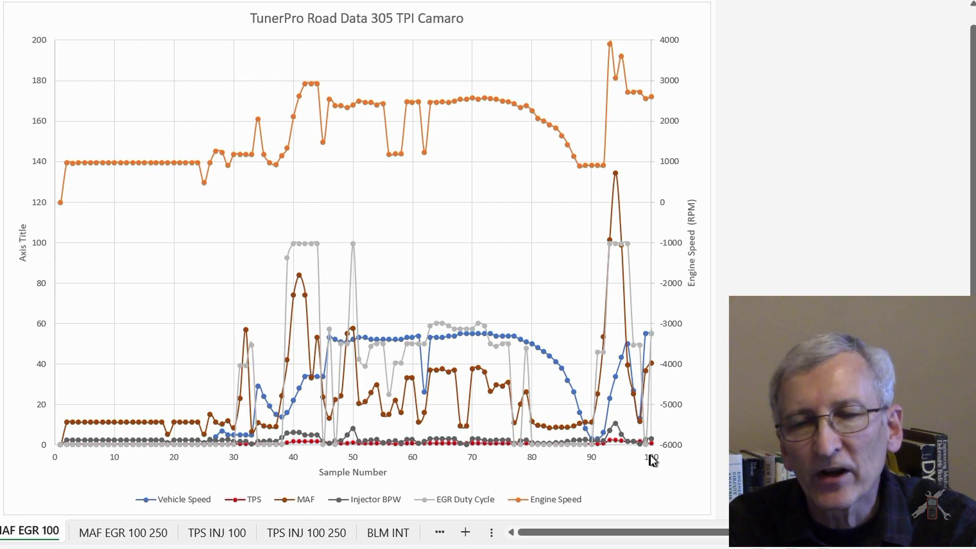
{"action": "left_click", "coordinate": [145, 533]}
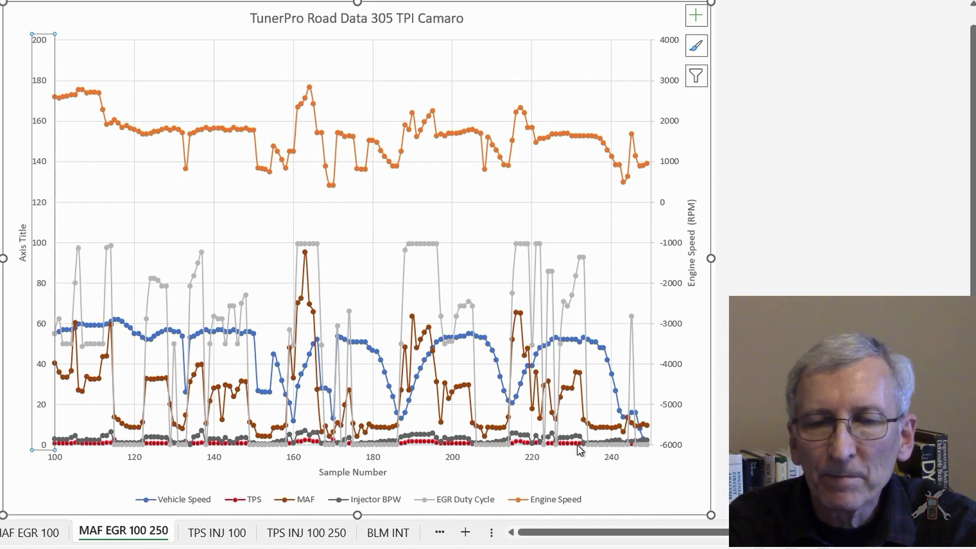
Step: Examine throttle position, injector pulse width and engine speed on the TPS INJ 100 and TPS INJ 100 250 chart sheets
{"action": "left_click", "coordinate": [223, 533]}
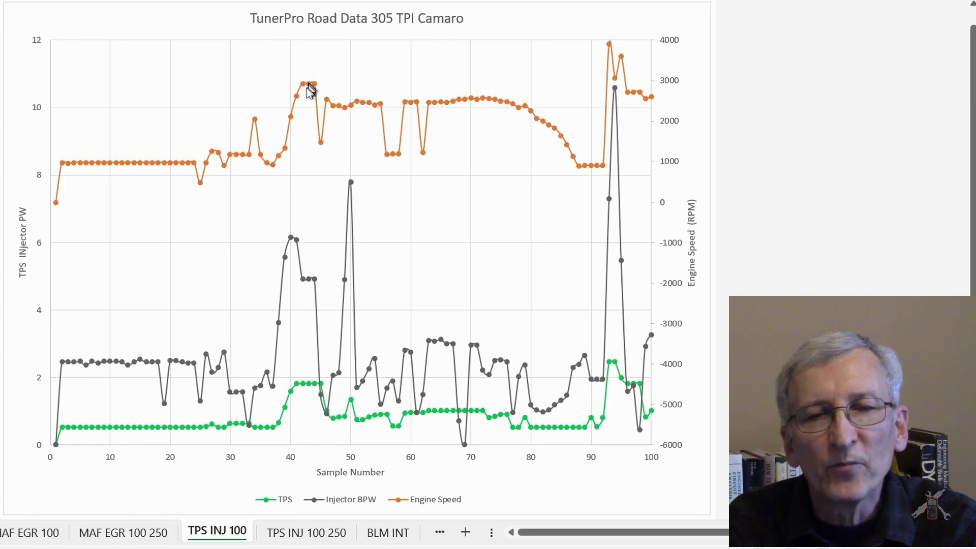
{"action": "mouse_move", "coordinate": [304, 94]}
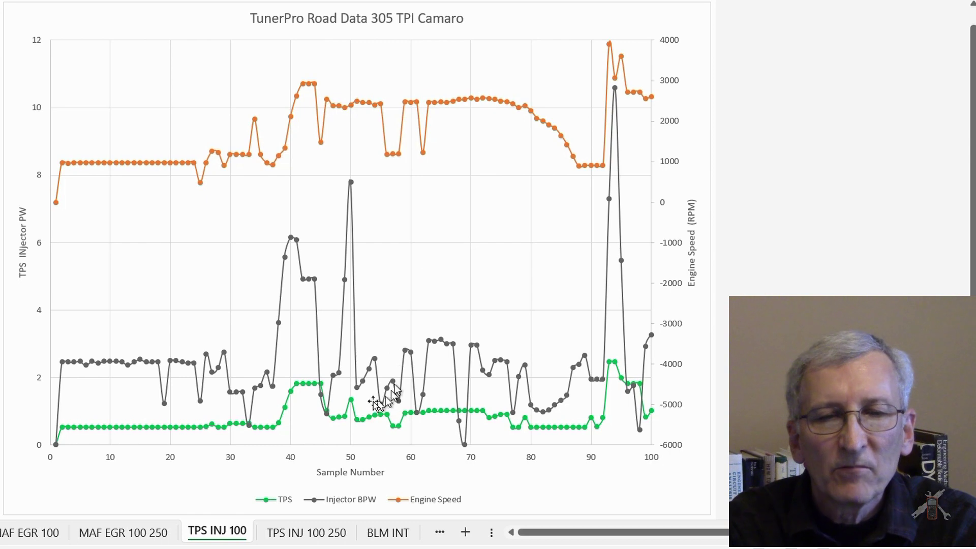
{"action": "mouse_move", "coordinate": [328, 402]}
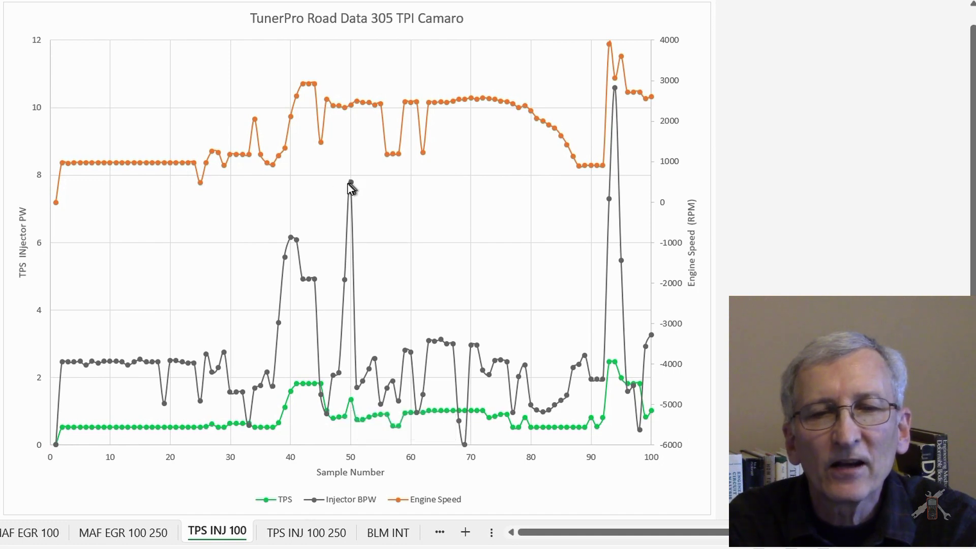
{"action": "mouse_move", "coordinate": [346, 107]}
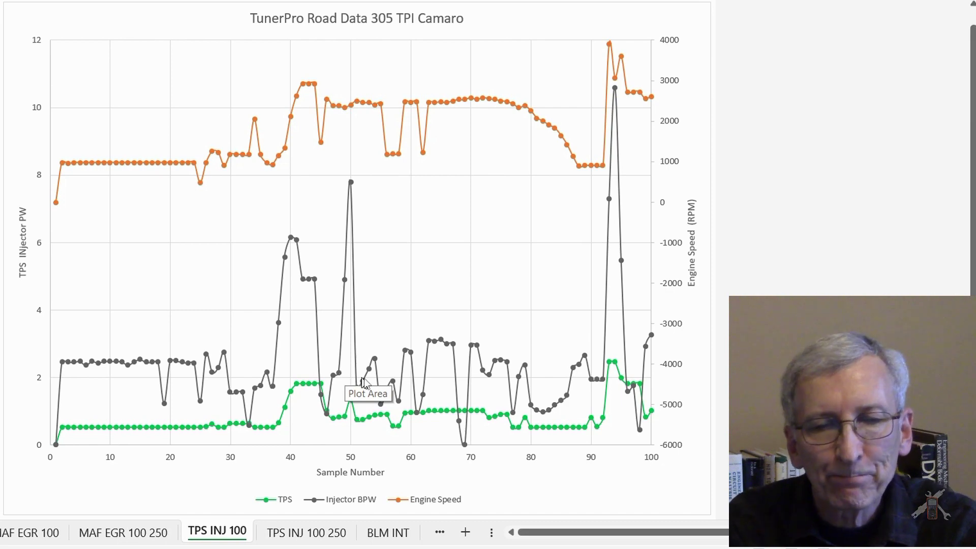
{"action": "left_click", "coordinate": [324, 532]}
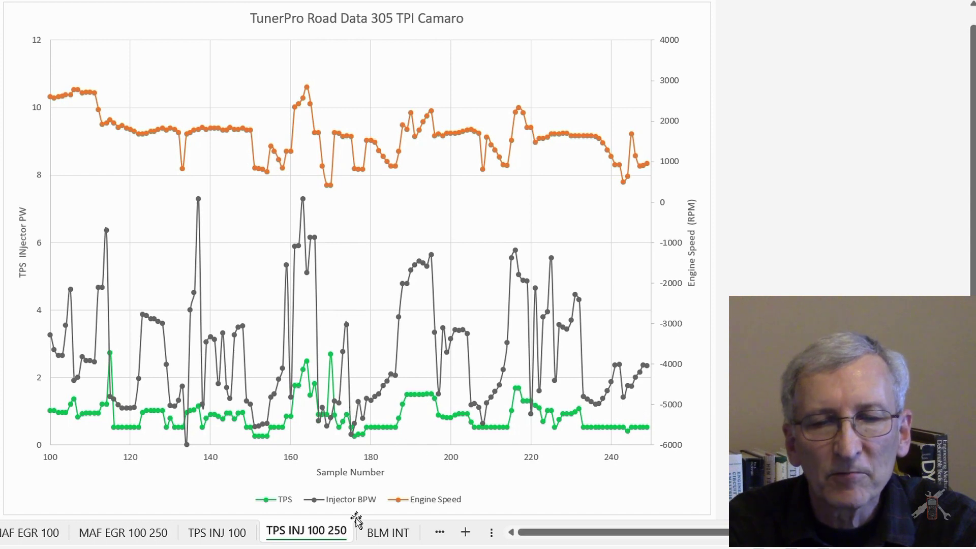
Step: Compare the BLM and INT curves with vehicle and engine speed on the BLM INT chart sheet
{"action": "left_click", "coordinate": [380, 534]}
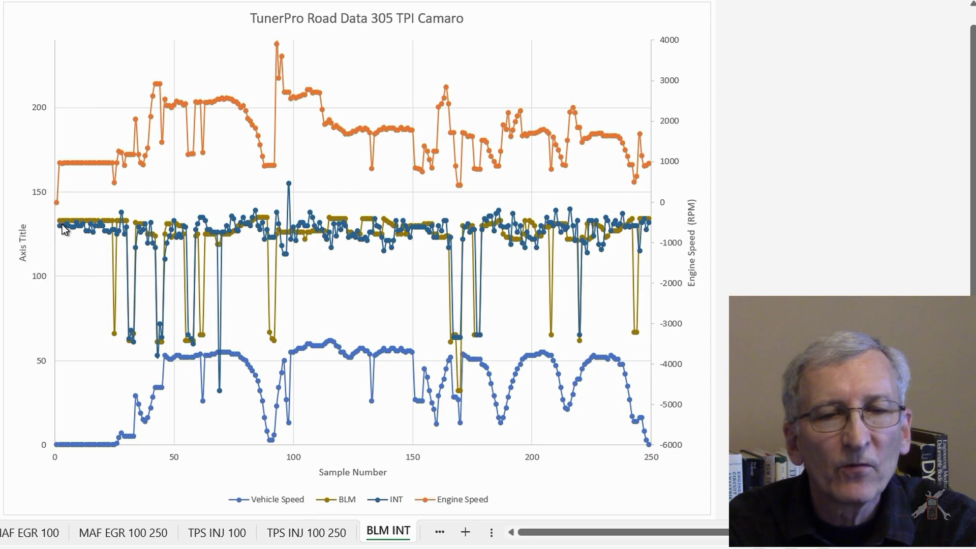
{"action": "mouse_move", "coordinate": [70, 230]}
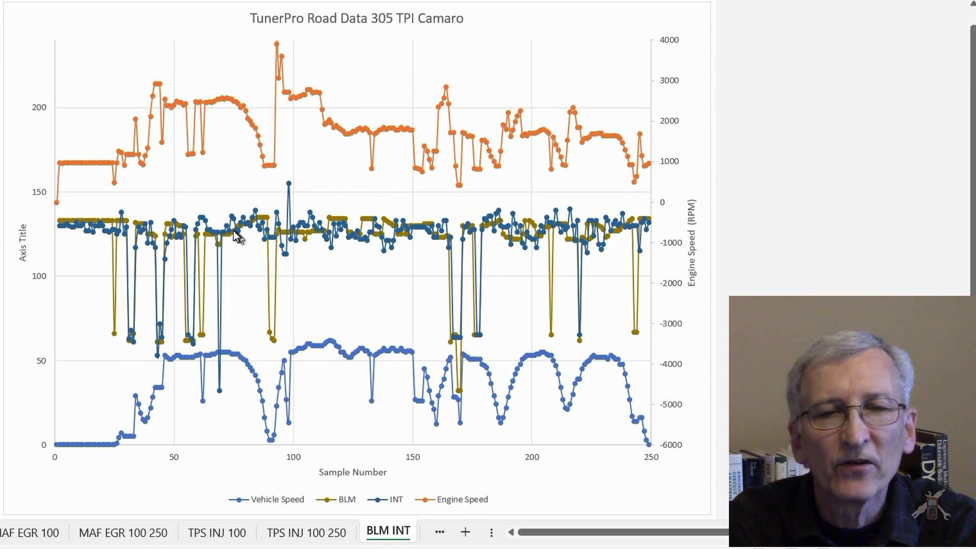
{"action": "mouse_move", "coordinate": [239, 224]}
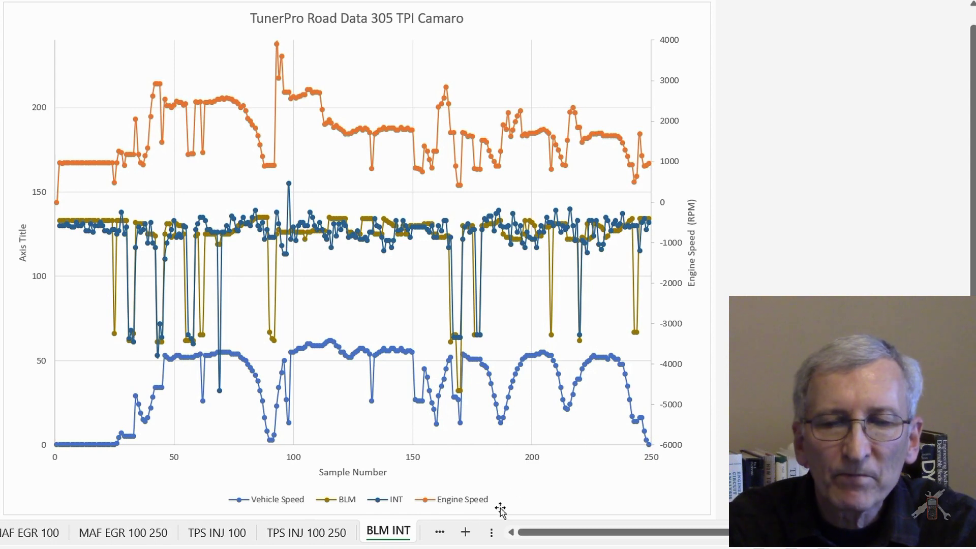
Step: View the OXY chart sheet and inspect the first rise of the O2 Crossover series, up to its point near sample 29
{"action": "scroll", "coordinate": [228, 532], "scroll_direction": "down", "scroll_amount": 3}
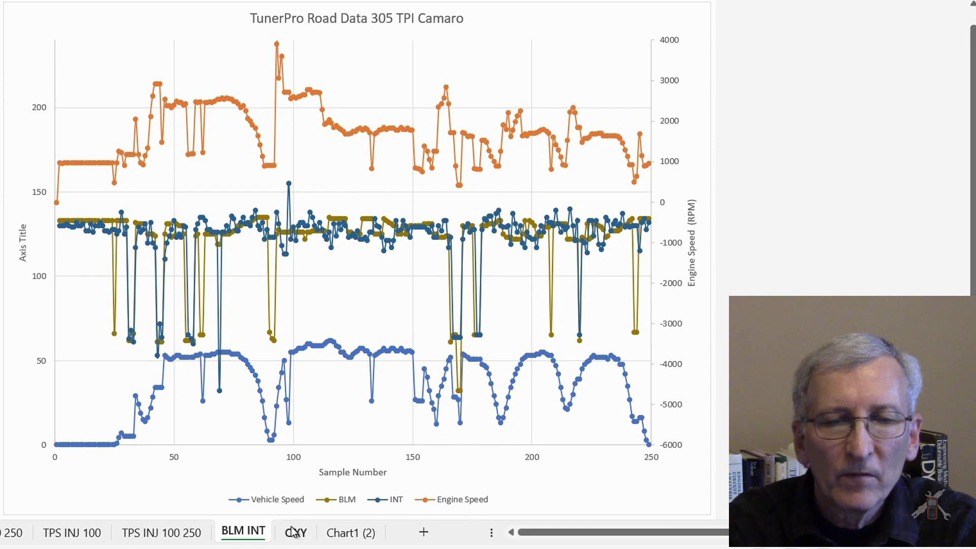
{"action": "left_click", "coordinate": [292, 531]}
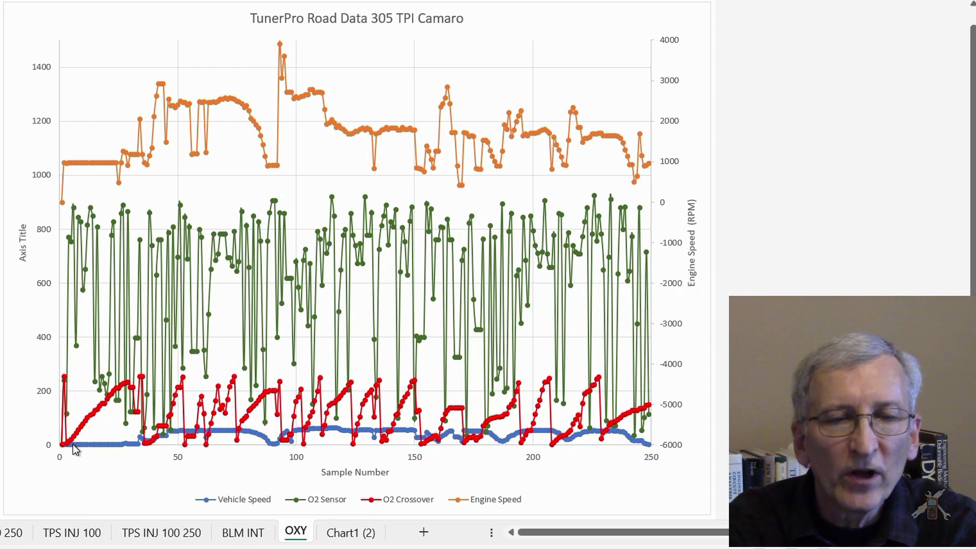
{"action": "mouse_move", "coordinate": [67, 446]}
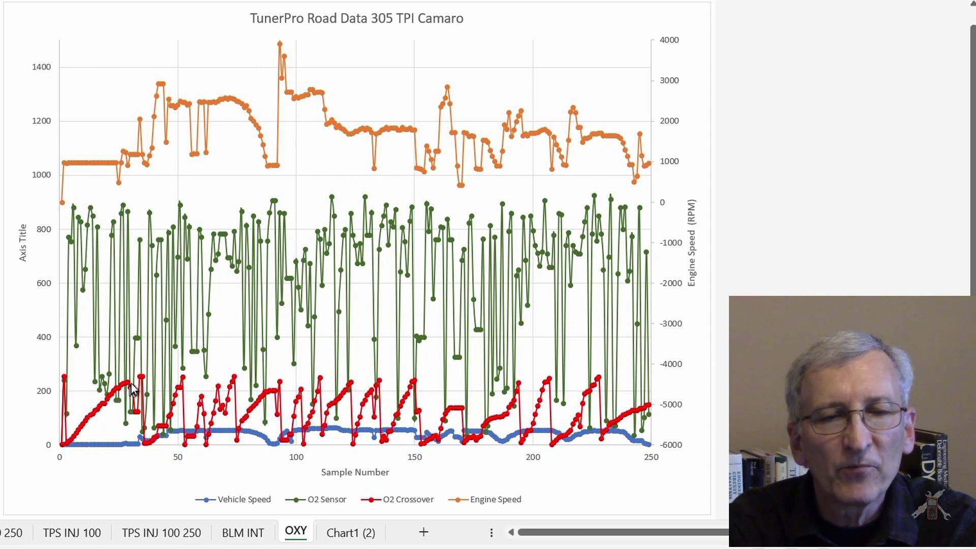
{"action": "mouse_move", "coordinate": [130, 388]}
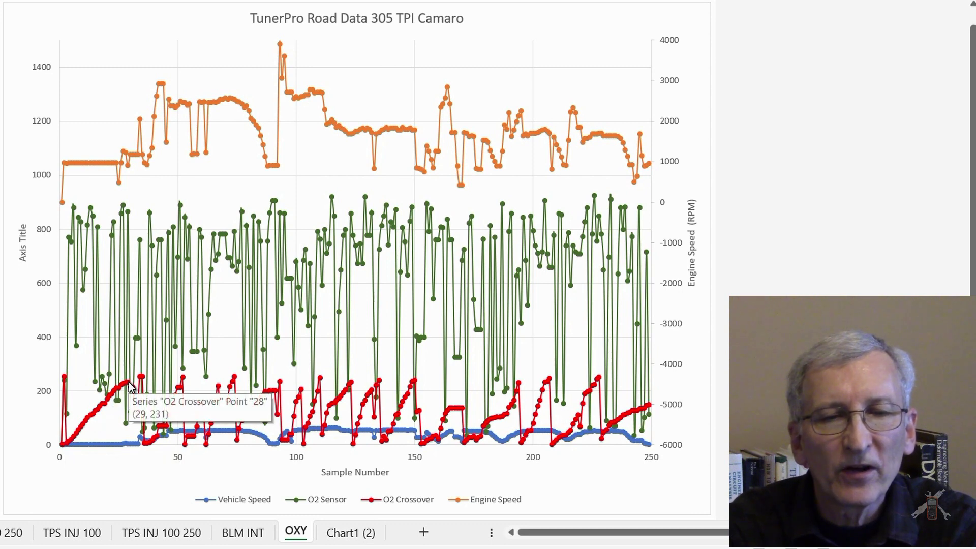